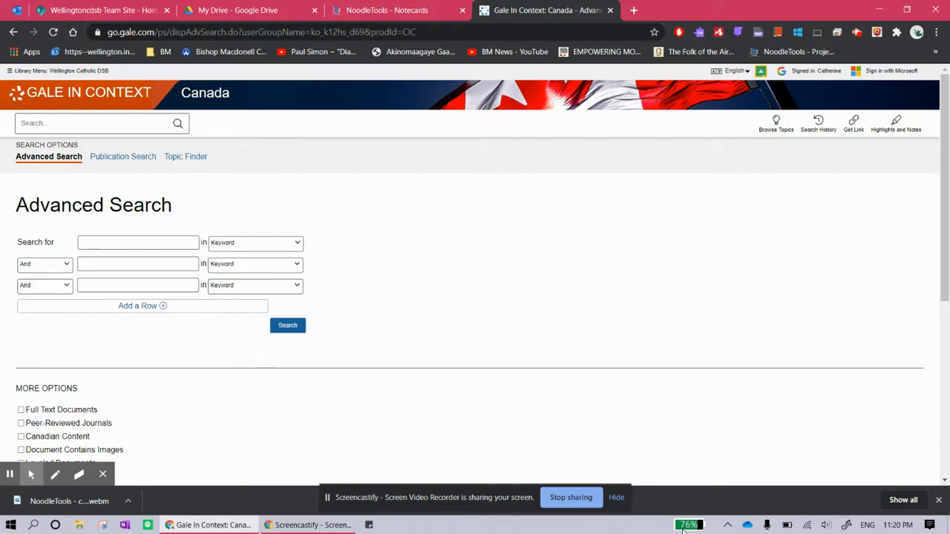
Run an advanced keyword search for Hindu* AND Diwali
left_click(129, 246)
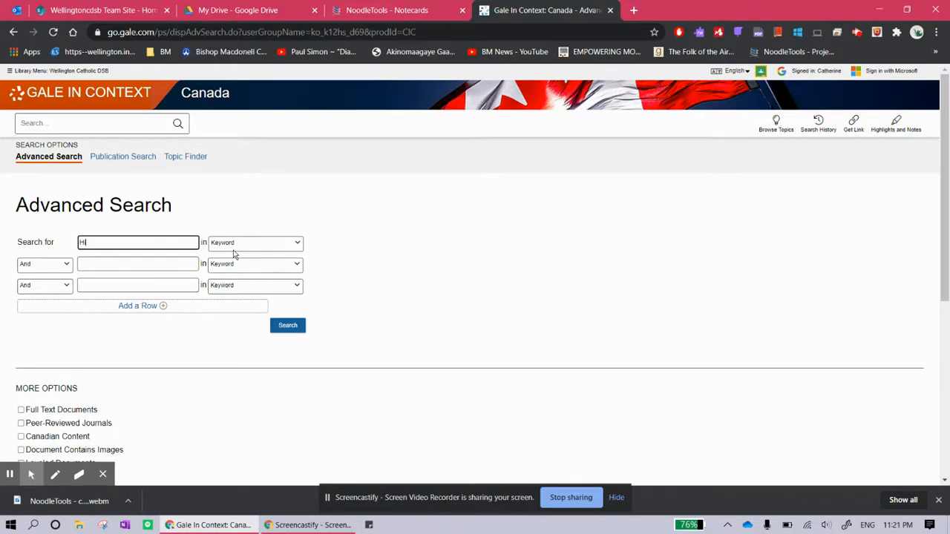
type("ndu*")
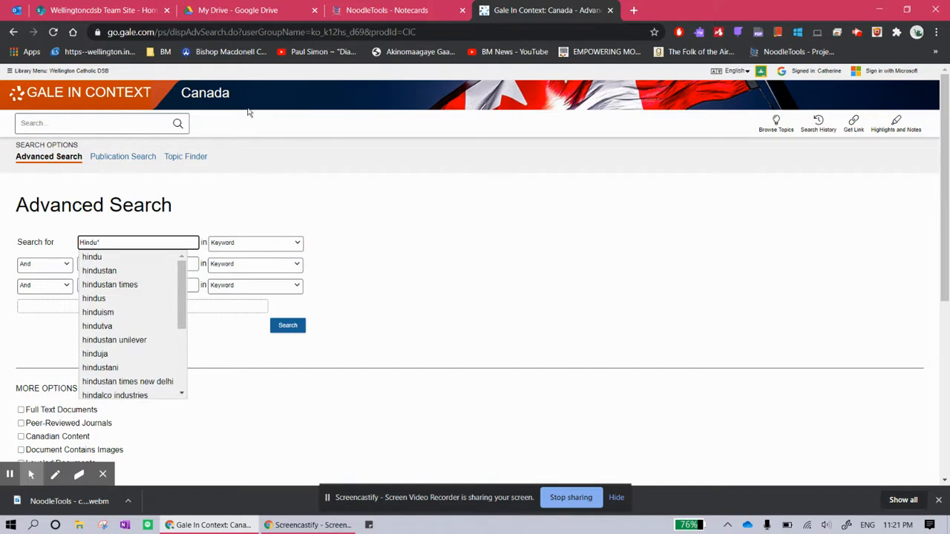
left_click(208, 211)
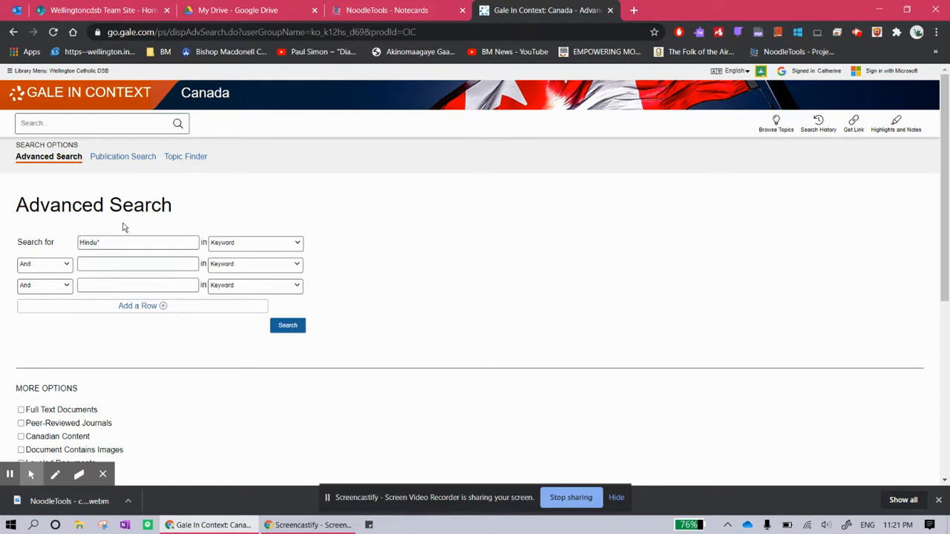
left_click(102, 245)
left_click(137, 269)
type("Diwali")
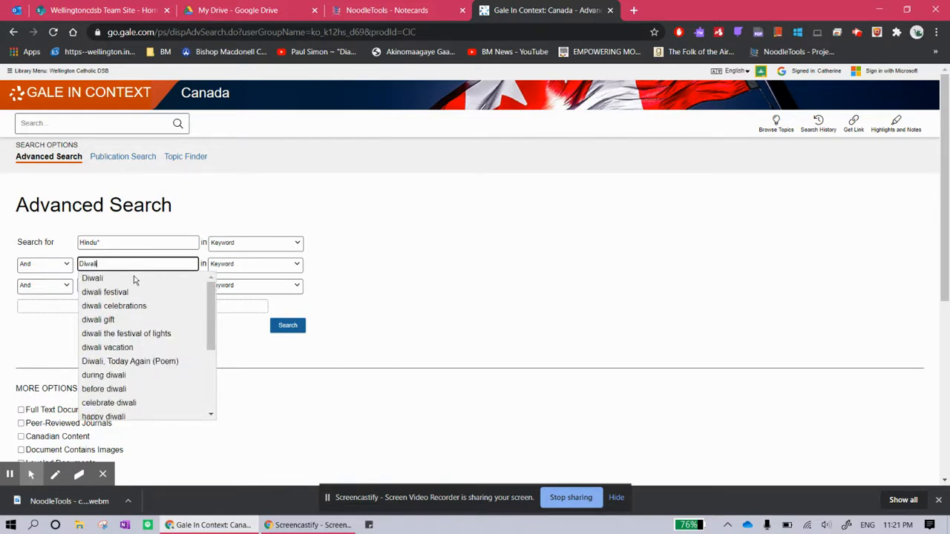
left_click(287, 326)
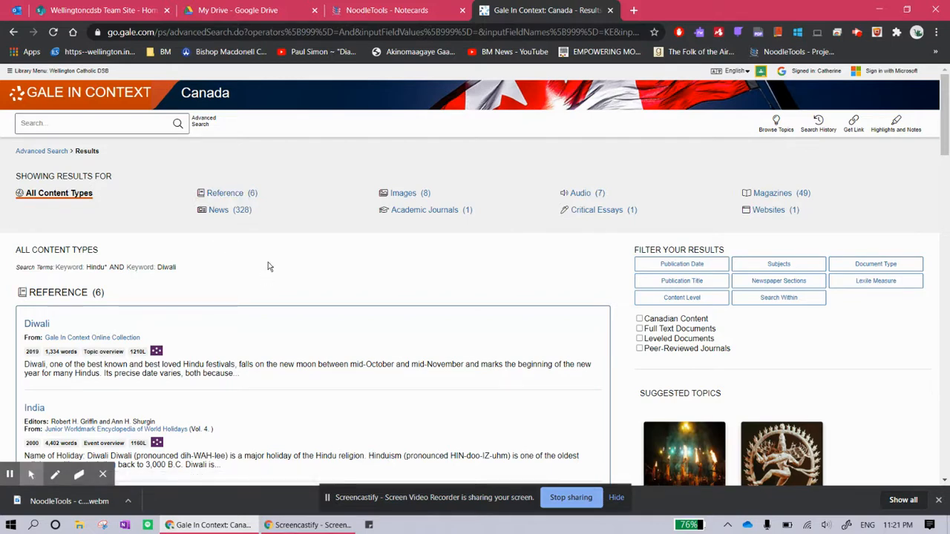
Filter the results to full-text documents published between 05/20/2015 and 05/19/2020
left_click(639, 330)
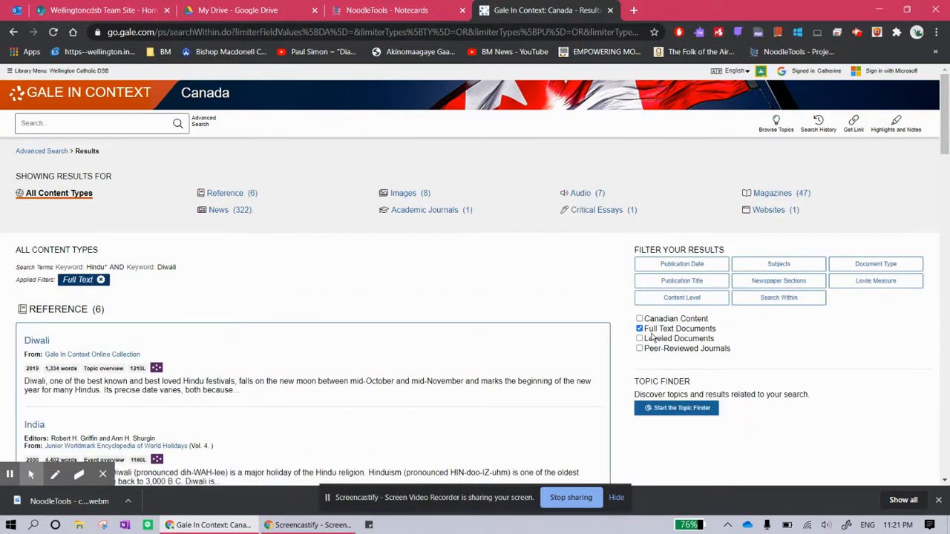
left_click(668, 265)
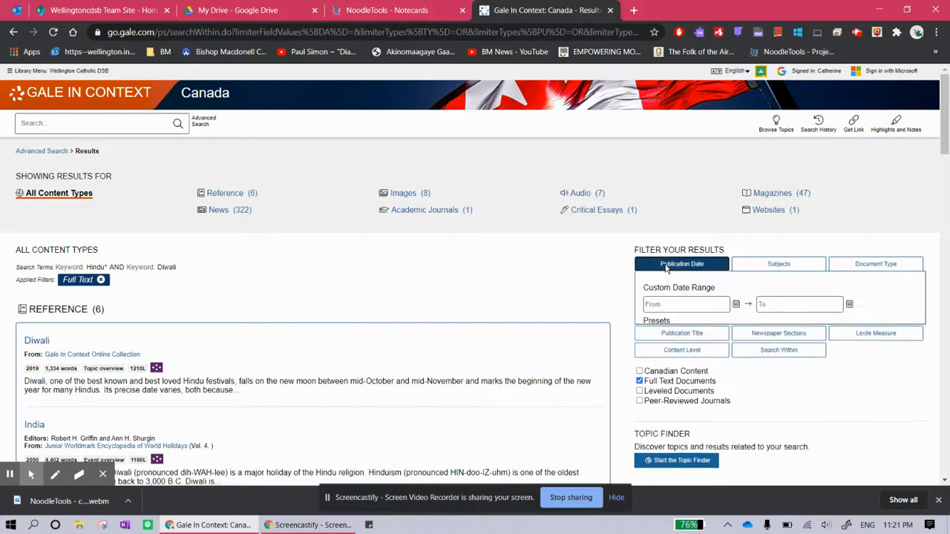
left_click(735, 305)
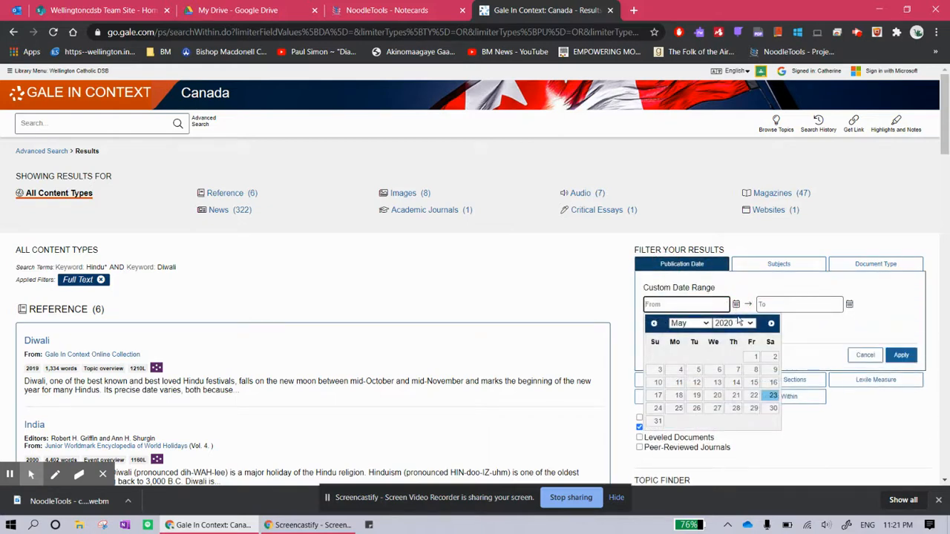
left_click(706, 266)
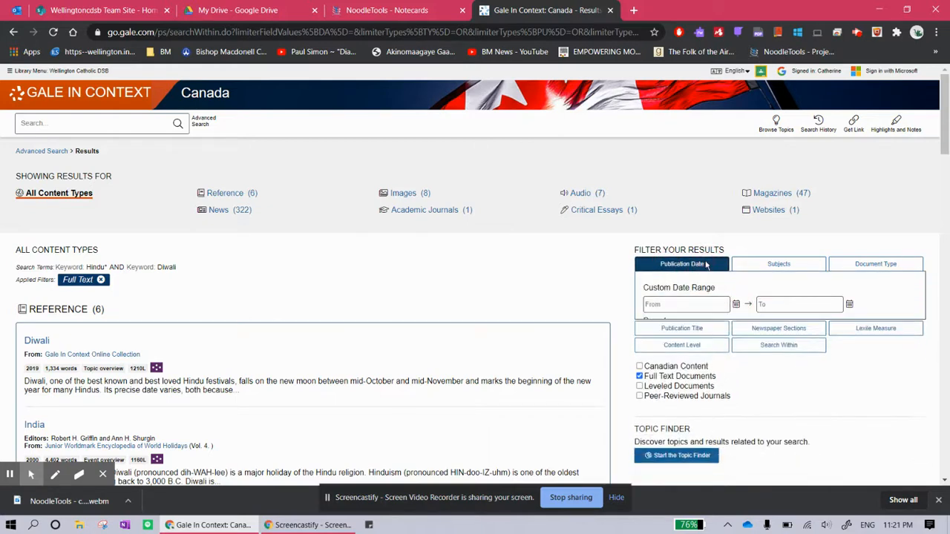
left_click(708, 269)
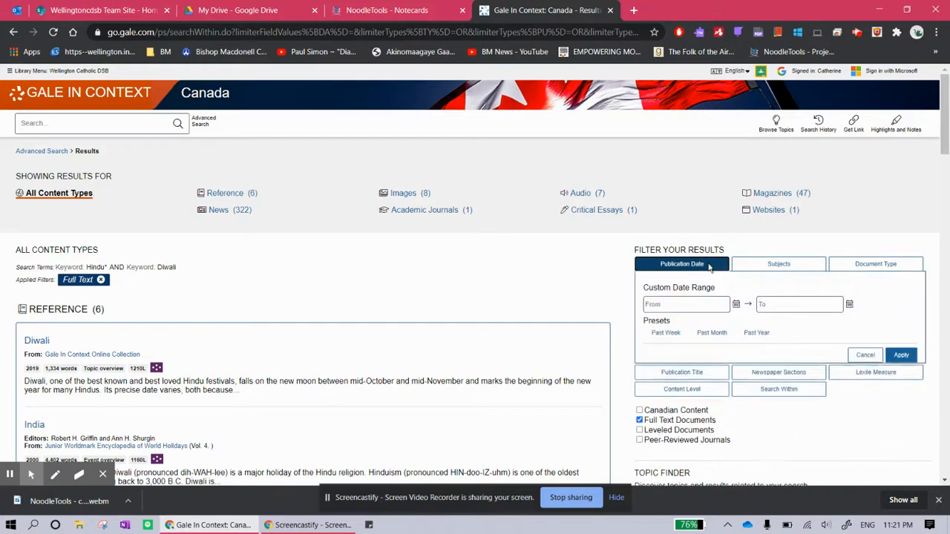
left_click(735, 305)
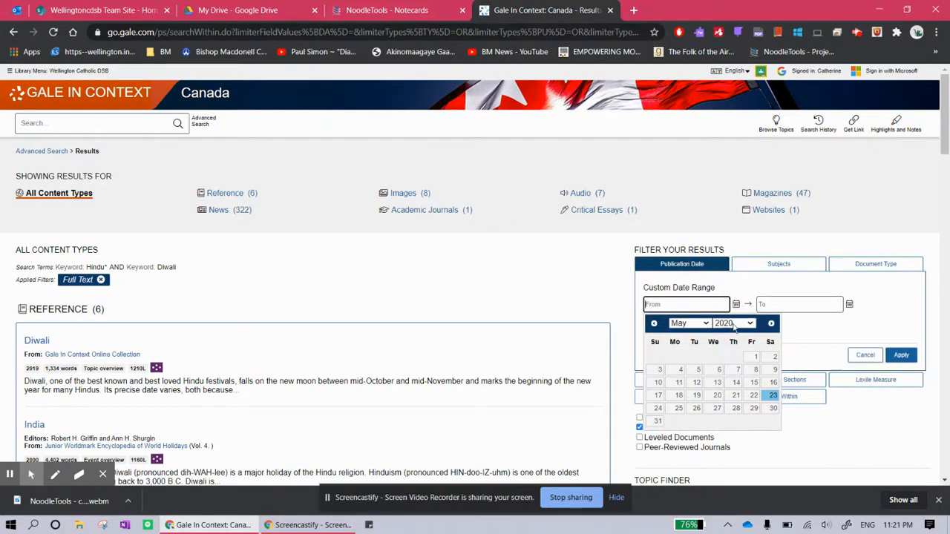
left_click(735, 326)
left_click(727, 109)
left_click(717, 395)
left_click(779, 304)
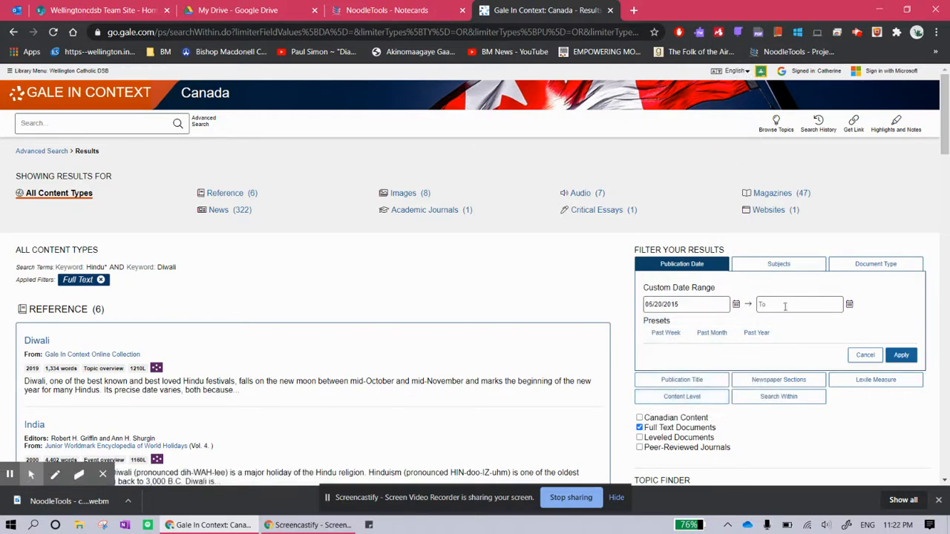
left_click(806, 330)
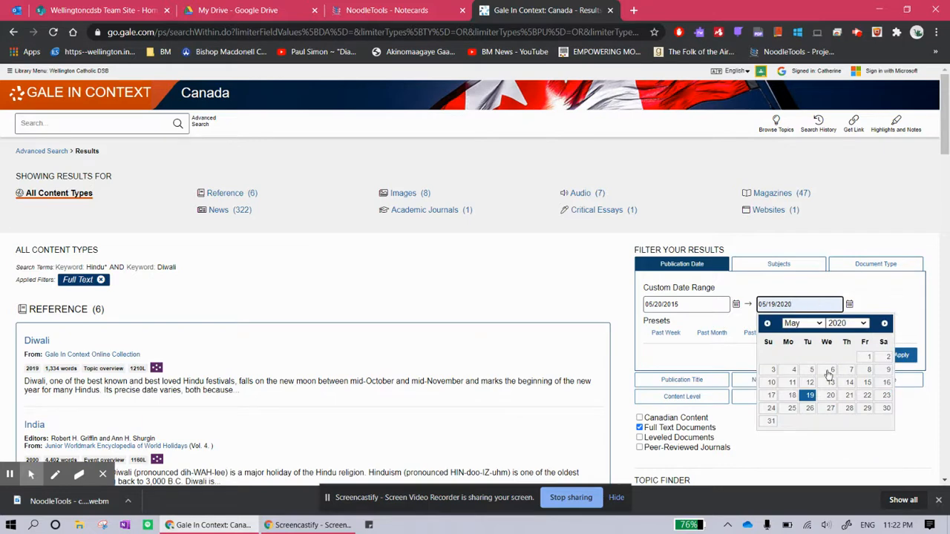
left_click(810, 395)
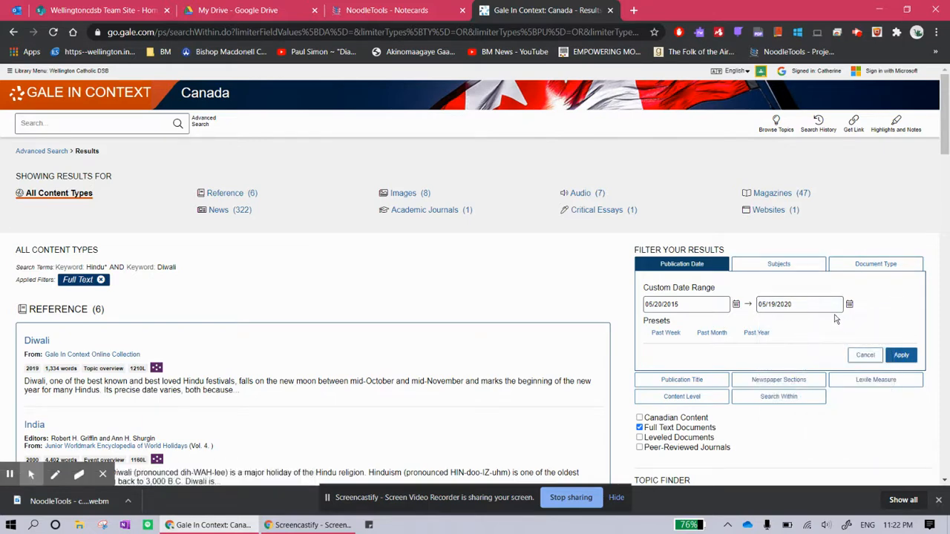
left_click(900, 355)
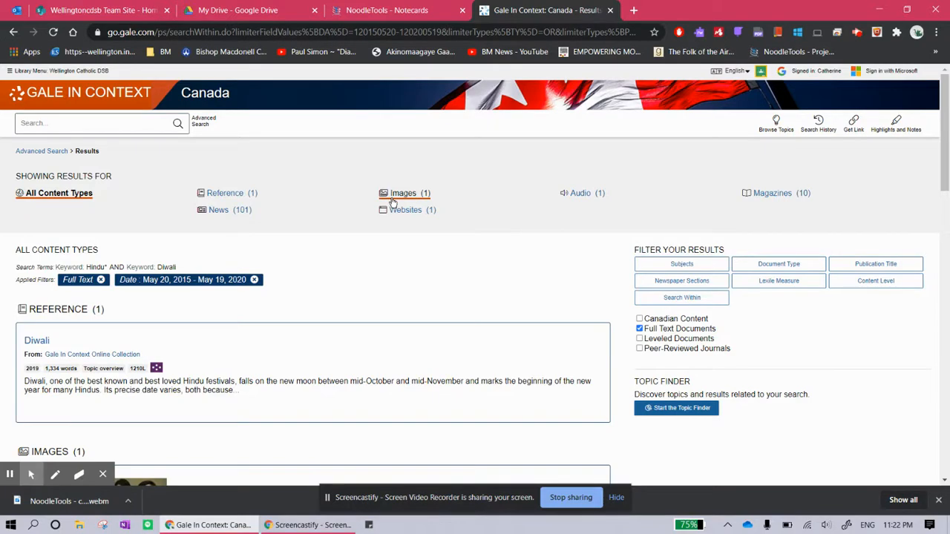
Open the Diwali reference article from the filtered results
scroll(337, 290, "down", 3)
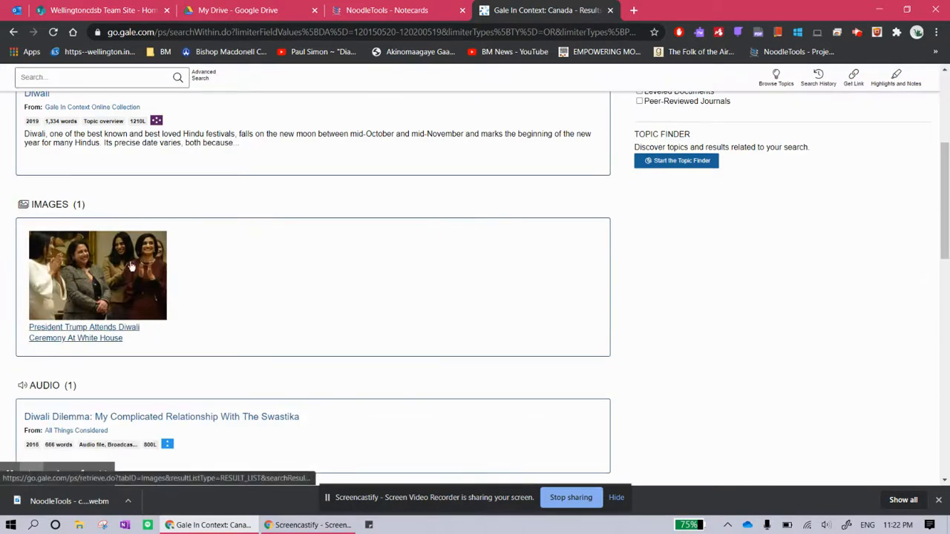
scroll(238, 367, "down", 3)
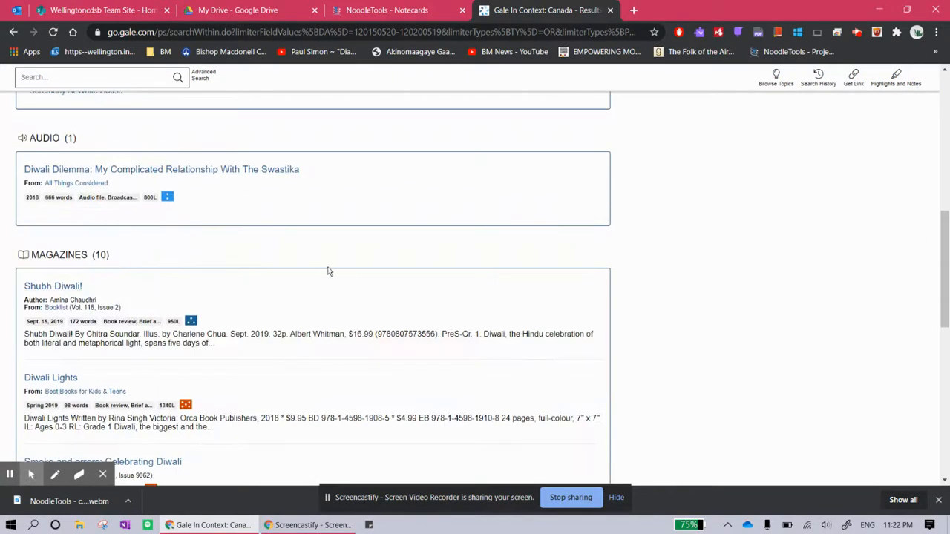
scroll(329, 272, "up", 6)
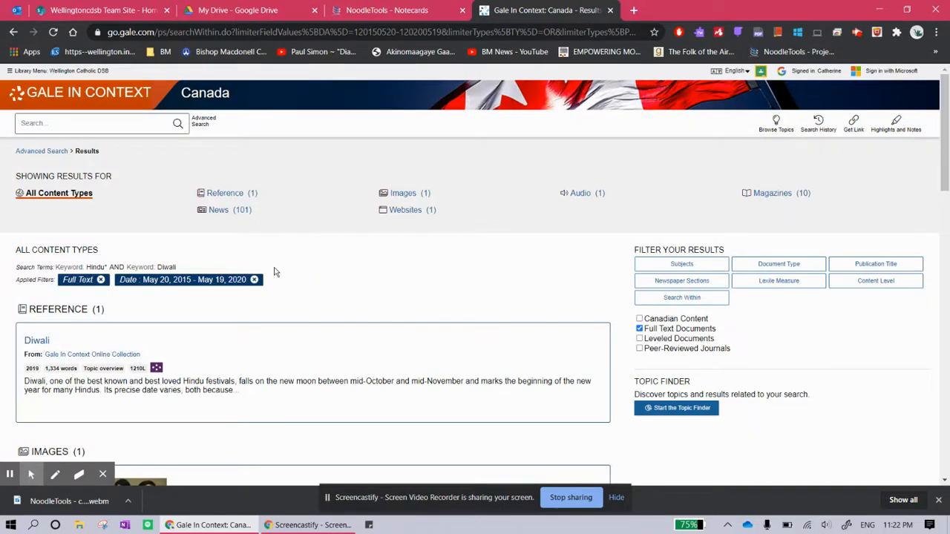
left_click(37, 343)
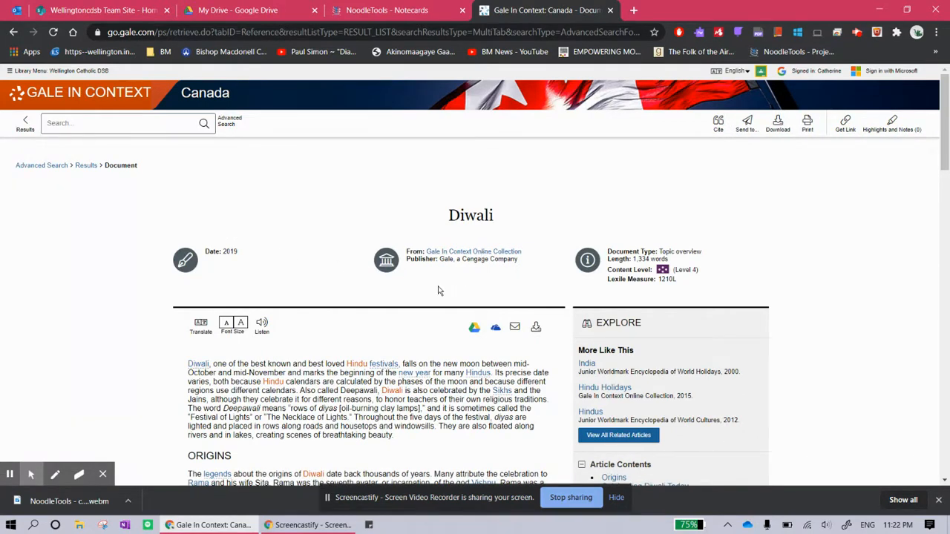
Display the article's source citation in Chicago 17th Edition and select the citation text
scroll(438, 291, "down", 4)
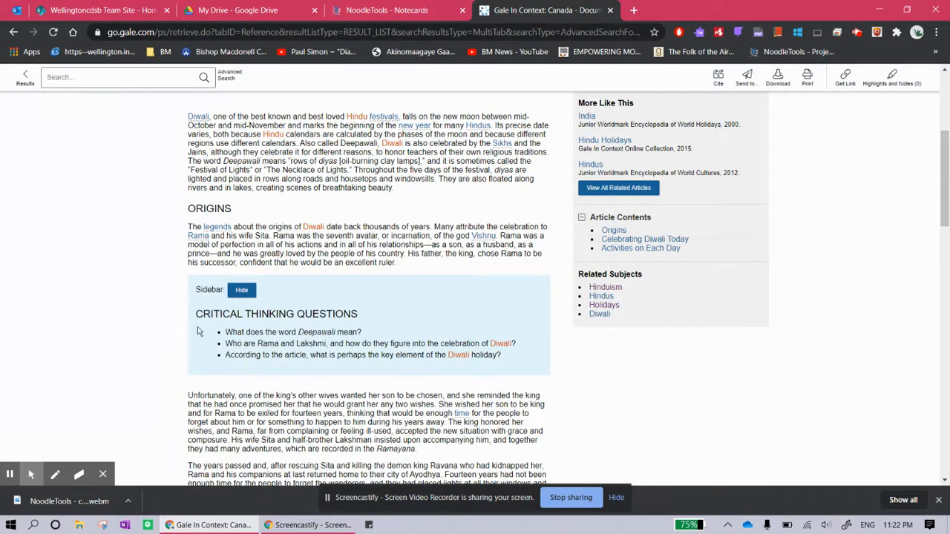
scroll(304, 330, "down", 8)
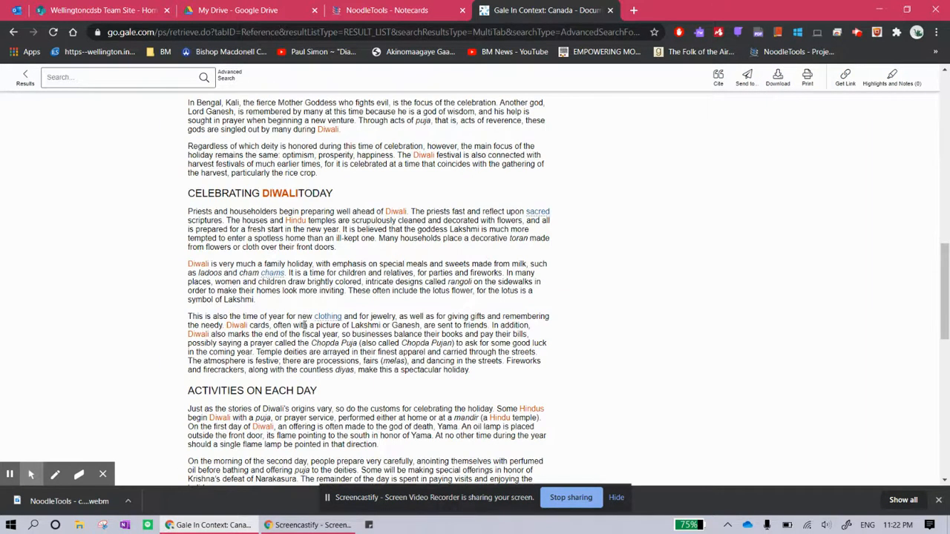
scroll(304, 325, "down", 4)
scroll(304, 325, "down", 4)
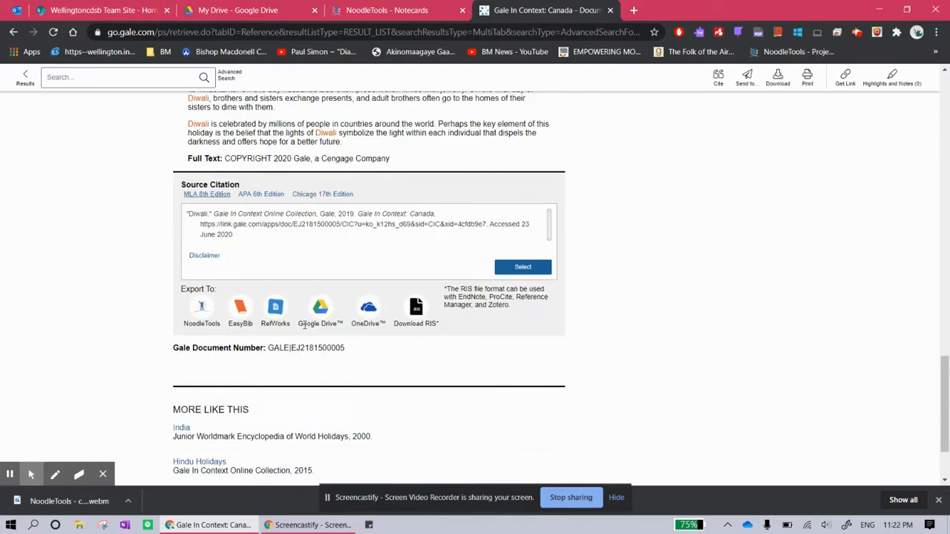
scroll(301, 326, "up", 4)
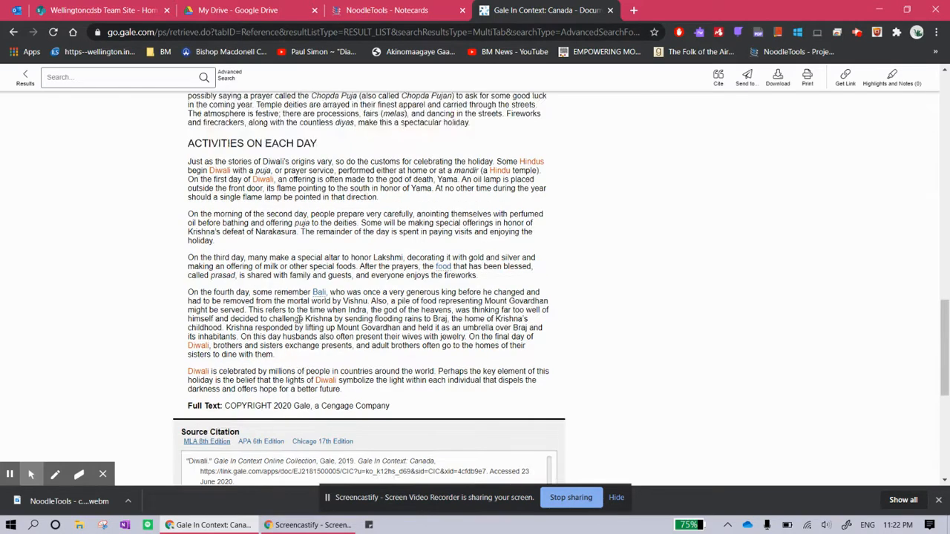
scroll(302, 325, "down", 4)
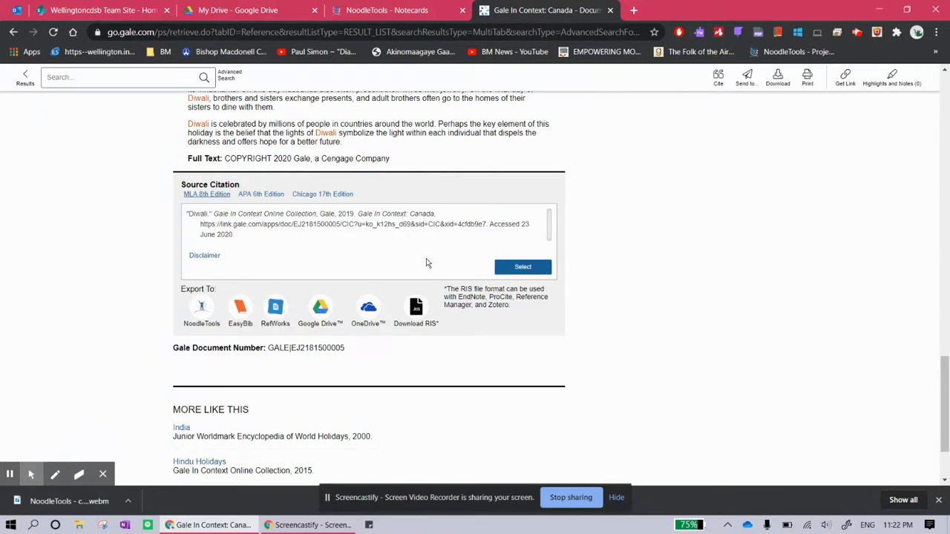
left_click(305, 196)
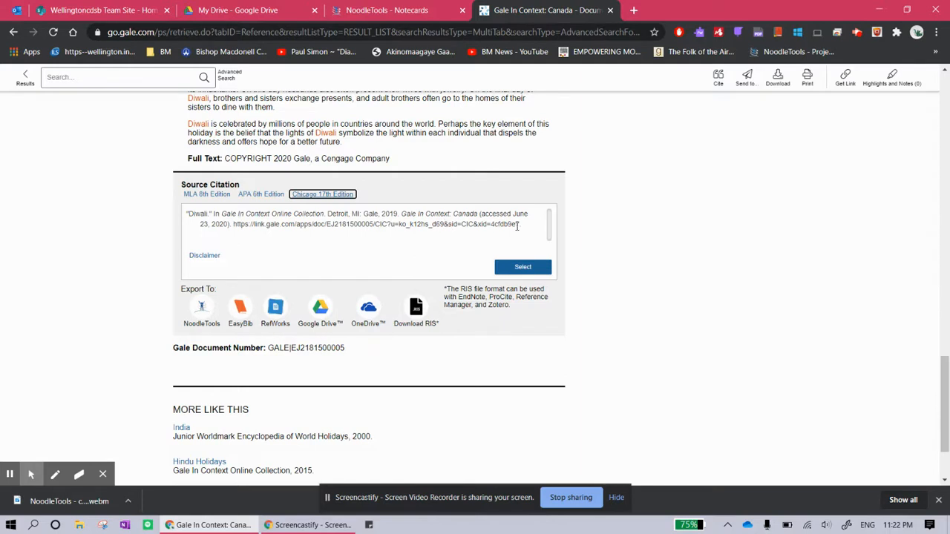
left_click(523, 269)
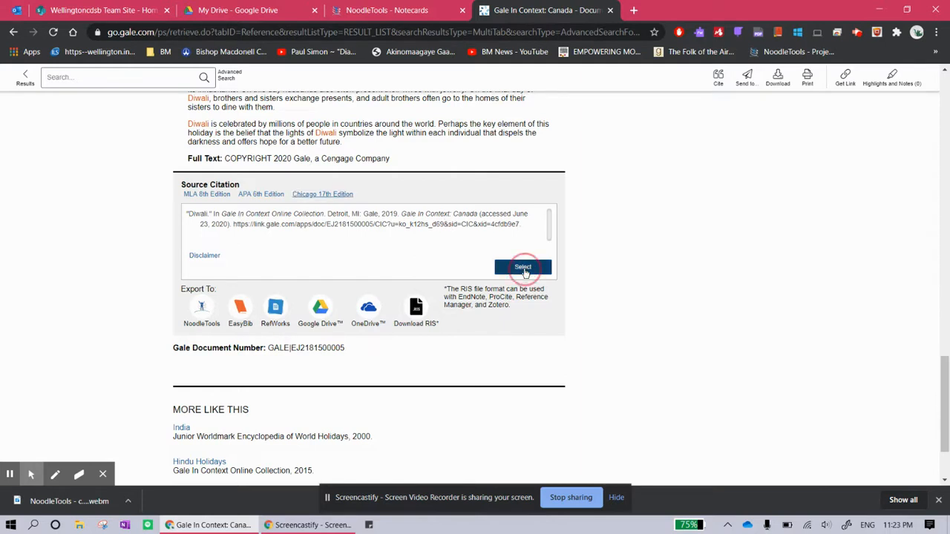
Export the citation to NoodleTools and import it into the World Religions project
left_click(199, 311)
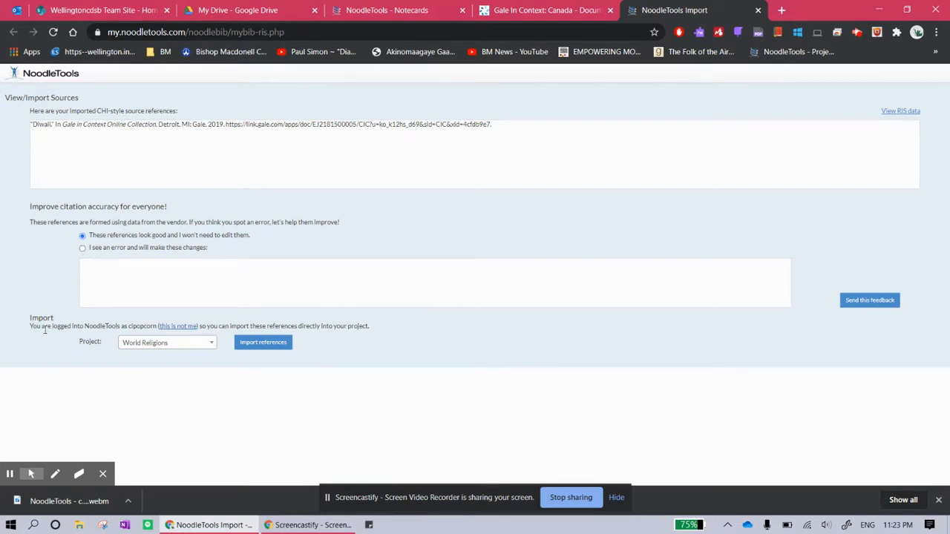
left_click(213, 347)
left_click(196, 356)
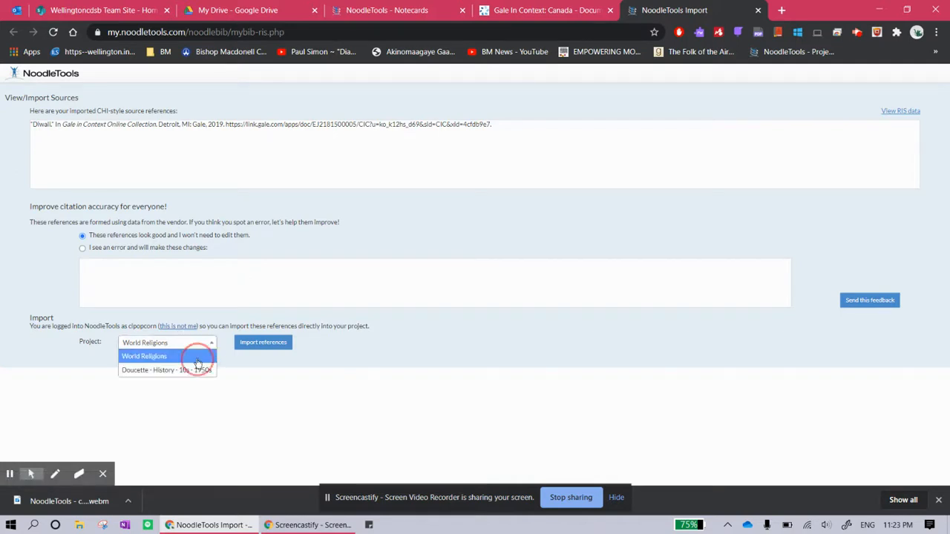
left_click(253, 344)
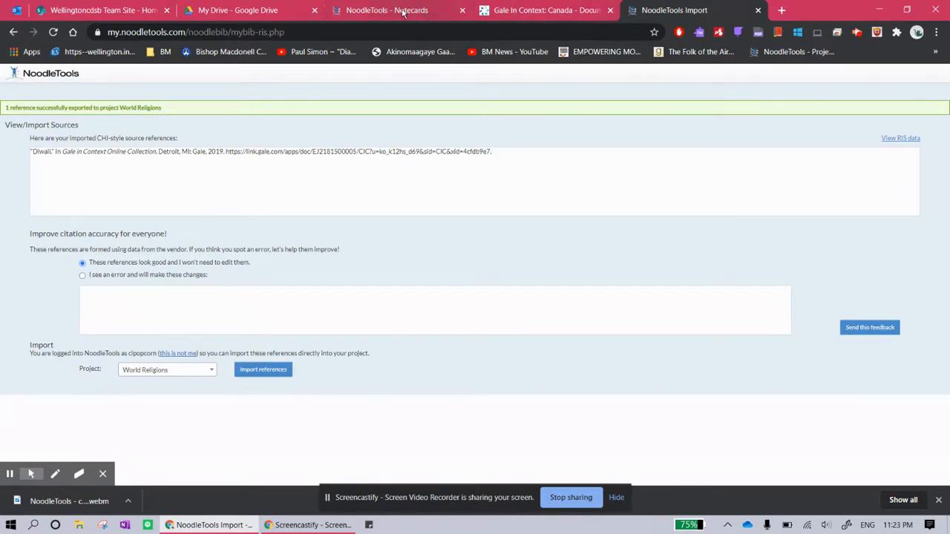
Open the World Religions project's sources list in NoodleTools
left_click(323, 21)
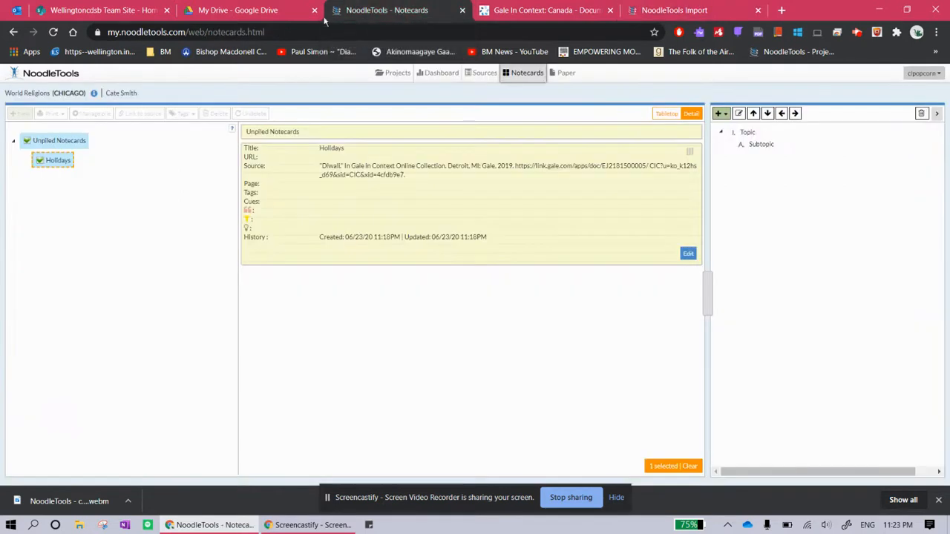
left_click(388, 77)
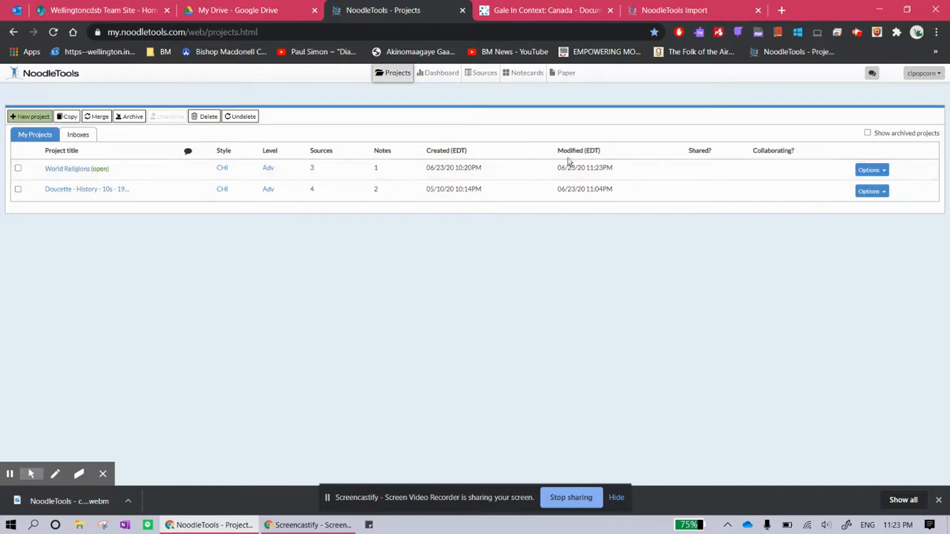
left_click(867, 172)
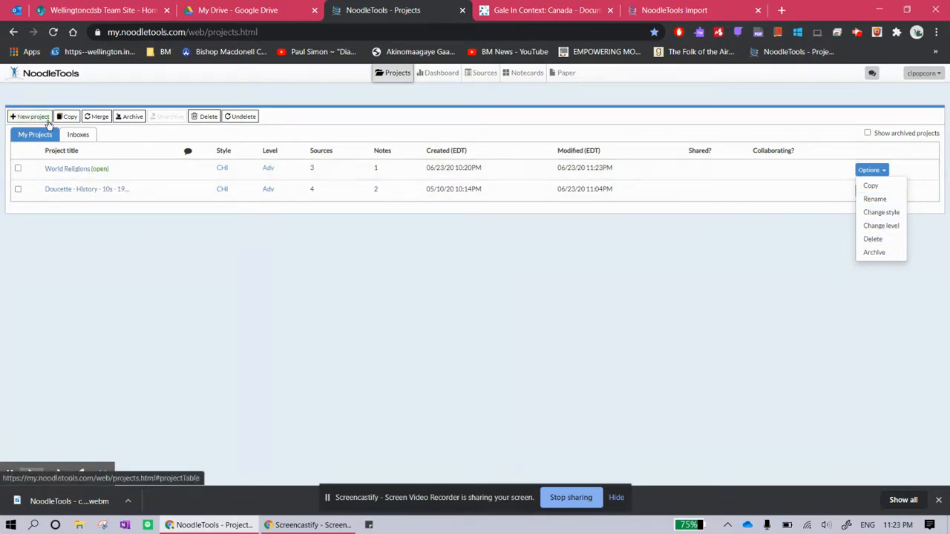
left_click(74, 169)
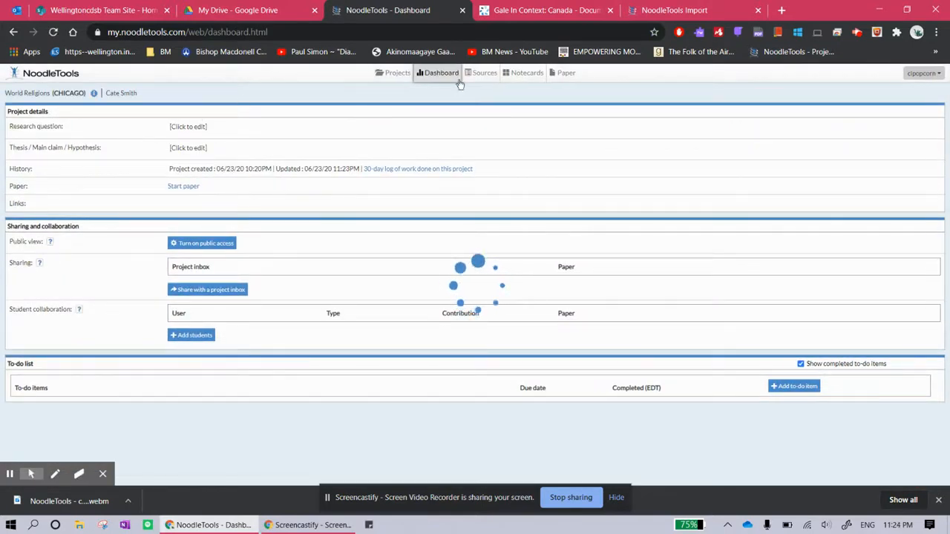
left_click(475, 76)
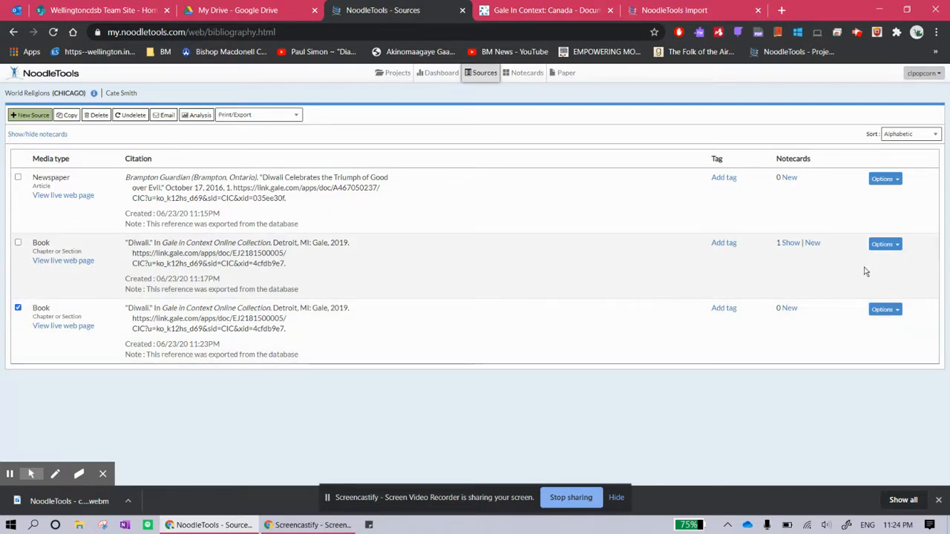
Delete the duplicate Diwali book source from the project's sources list
left_click(885, 311)
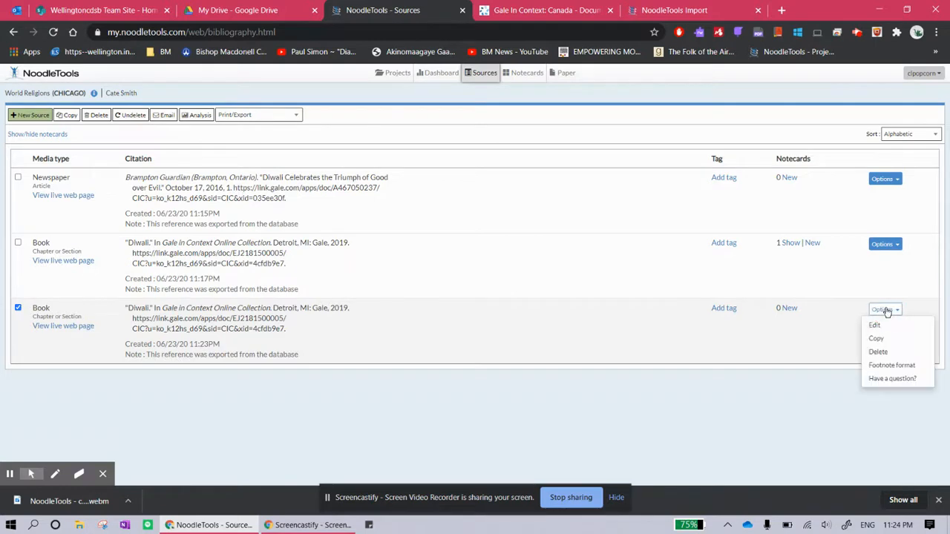
left_click(879, 352)
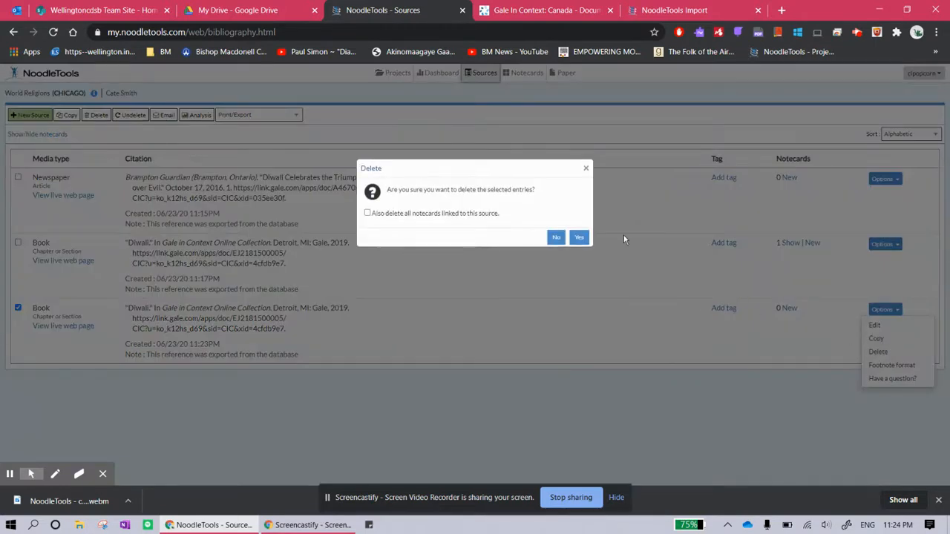
left_click(580, 237)
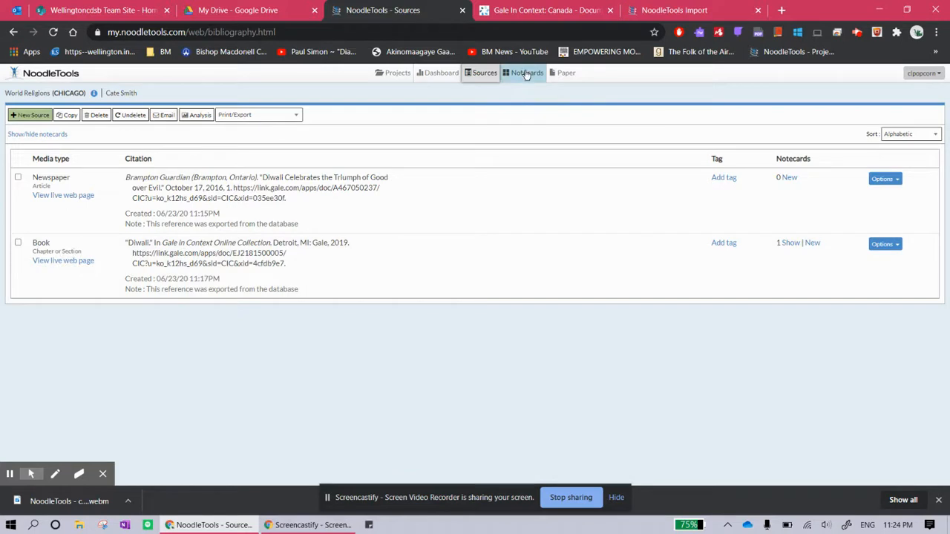
Create a new notecard linked to the Brampton Guardian Diwali article and move it onto the notecard tabletop
left_click(525, 73)
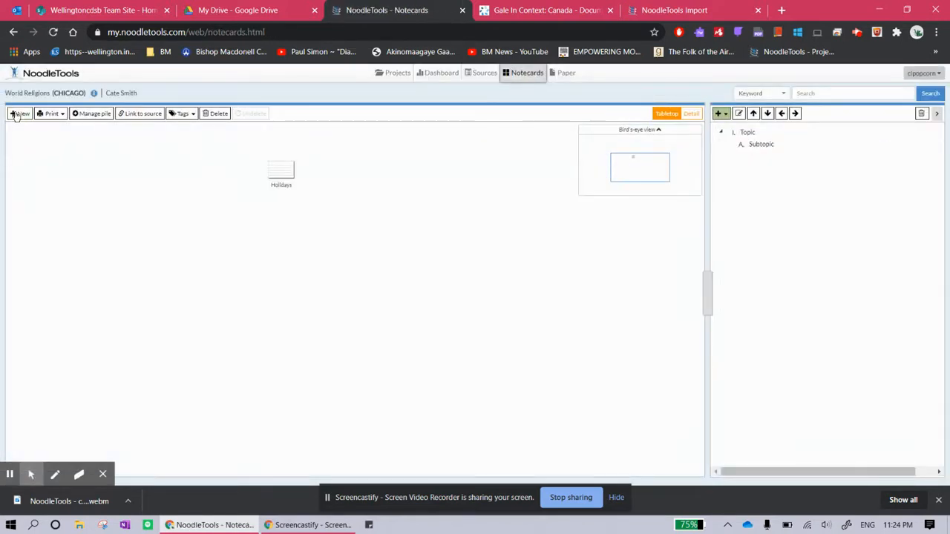
left_click(19, 114)
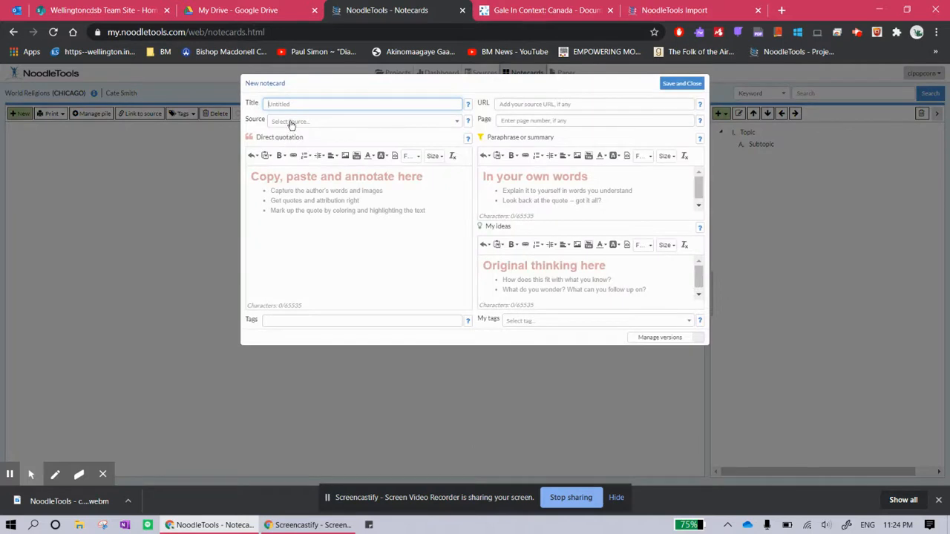
left_click(290, 123)
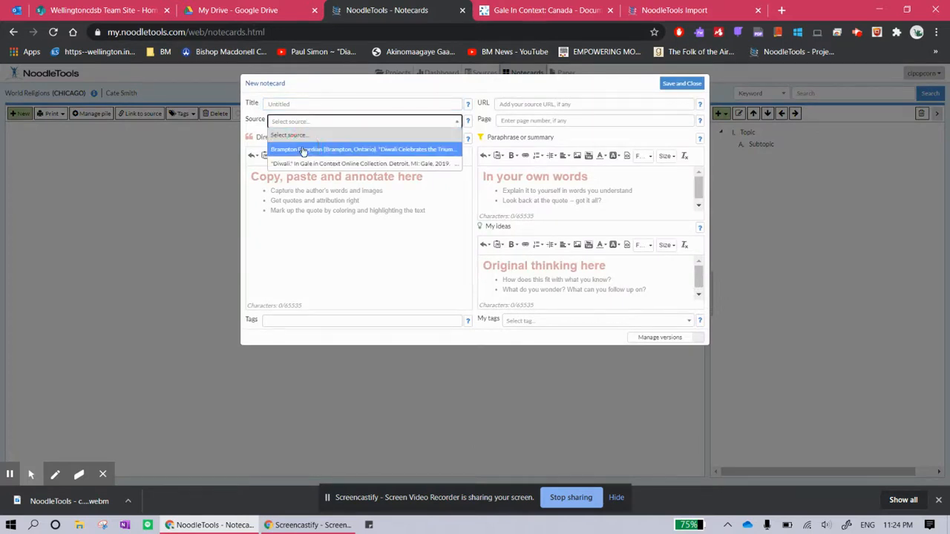
left_click(304, 150)
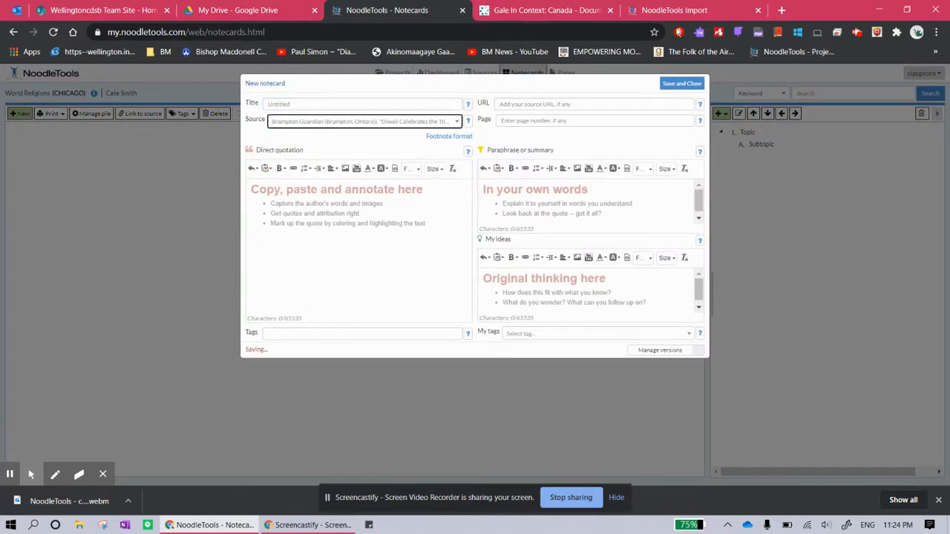
left_click(699, 87)
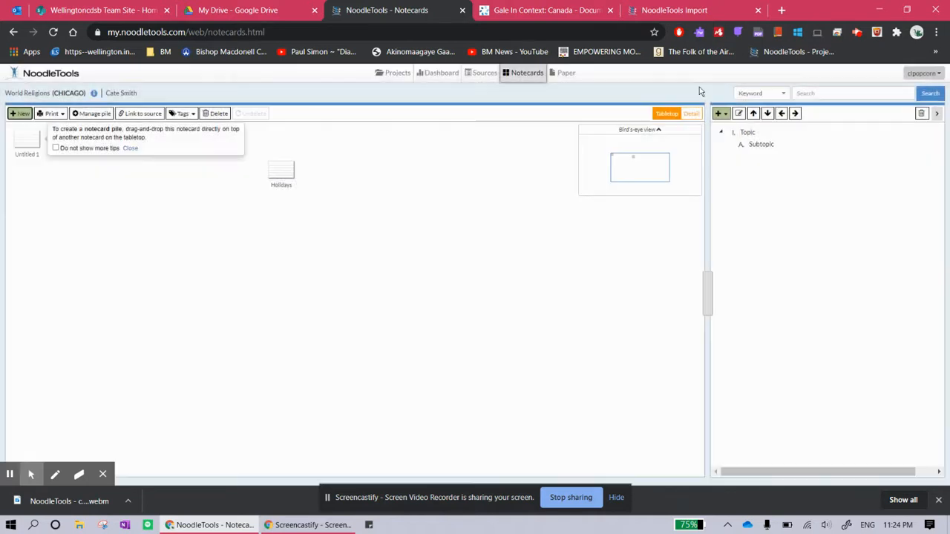
left_click_drag(27, 141, 320, 247)
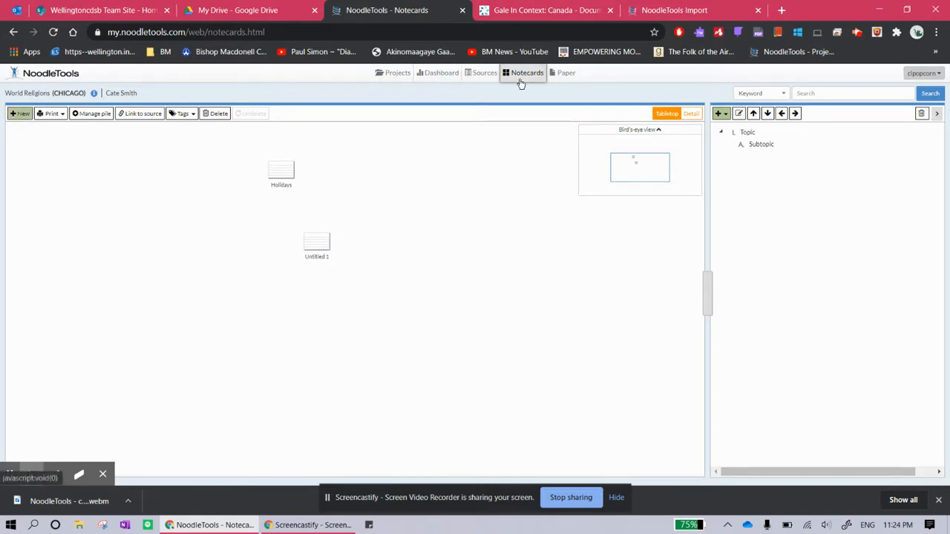
Select both sources and export them to Google Docs, choosing the school Google account to continue
left_click(484, 74)
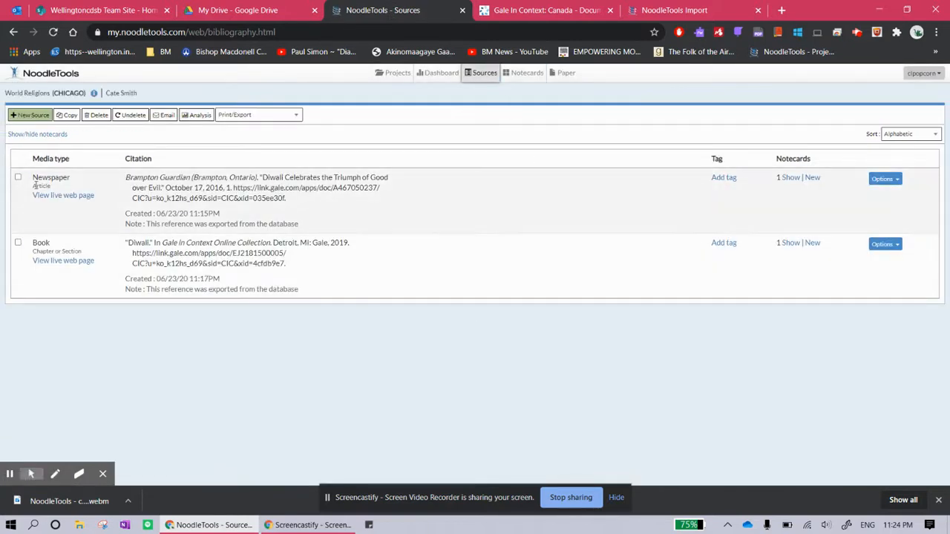
left_click(17, 178)
left_click(18, 242)
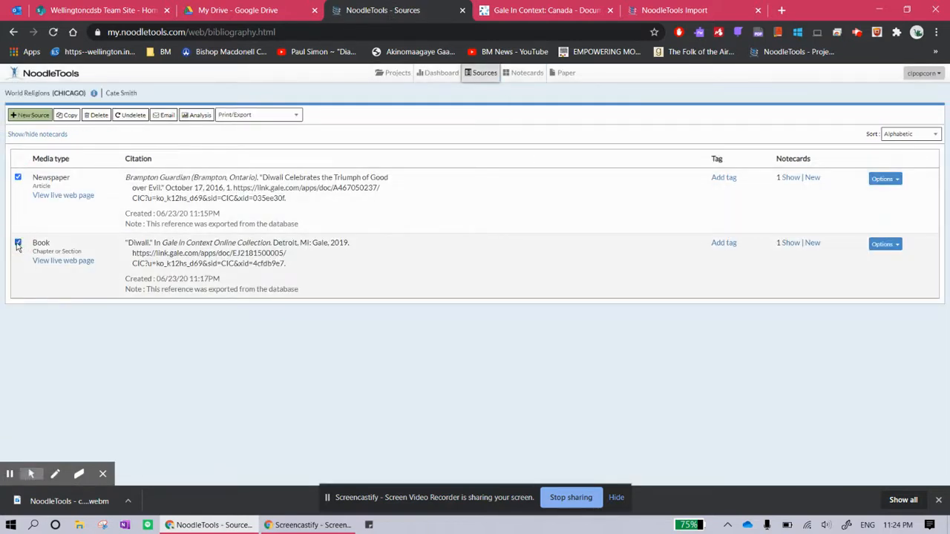
left_click(232, 115)
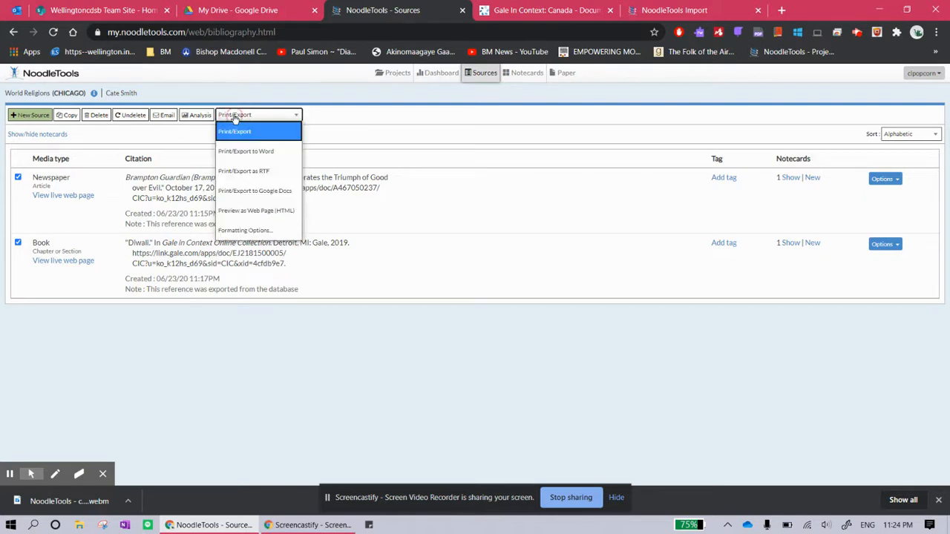
left_click(241, 191)
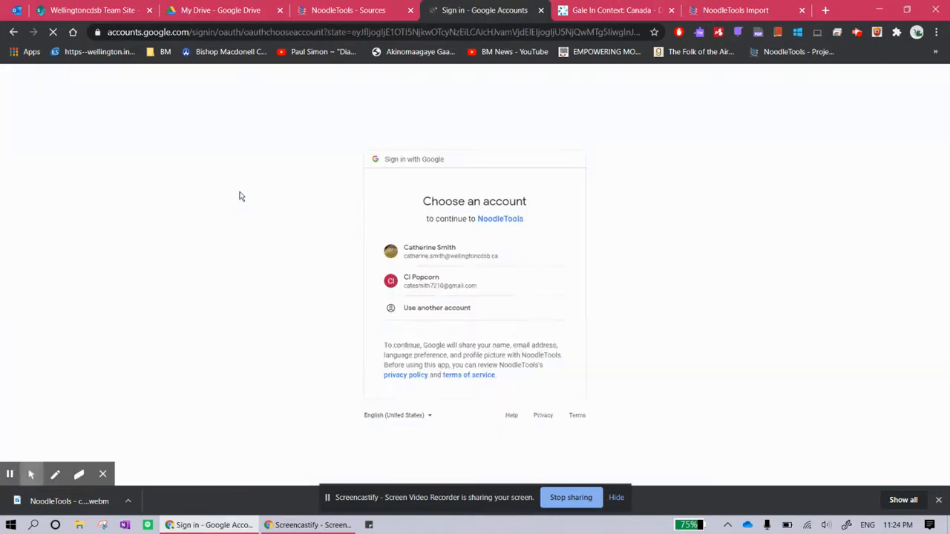
left_click(425, 251)
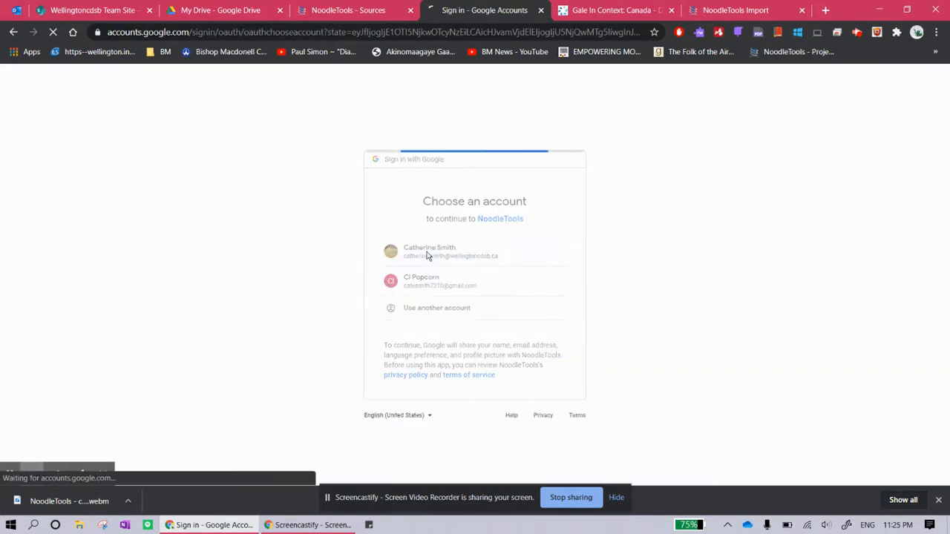